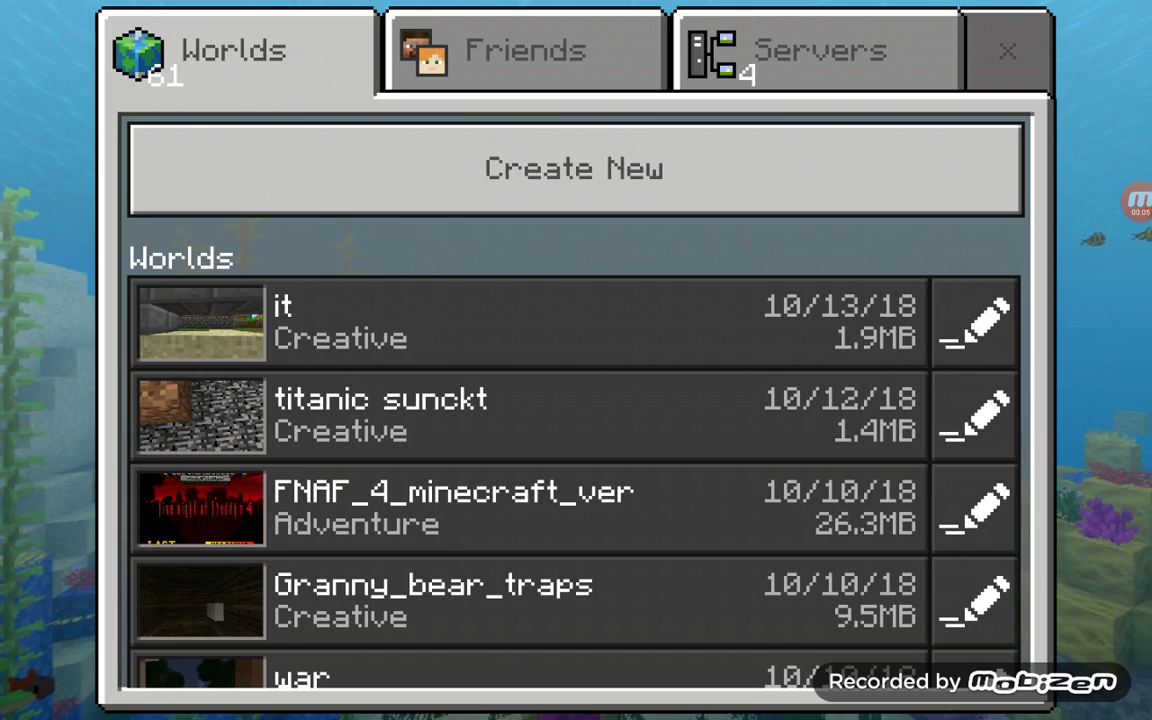
Close the worlds list and open Settings from the main menu
{"action": "left_click", "coordinate": [1008, 50]}
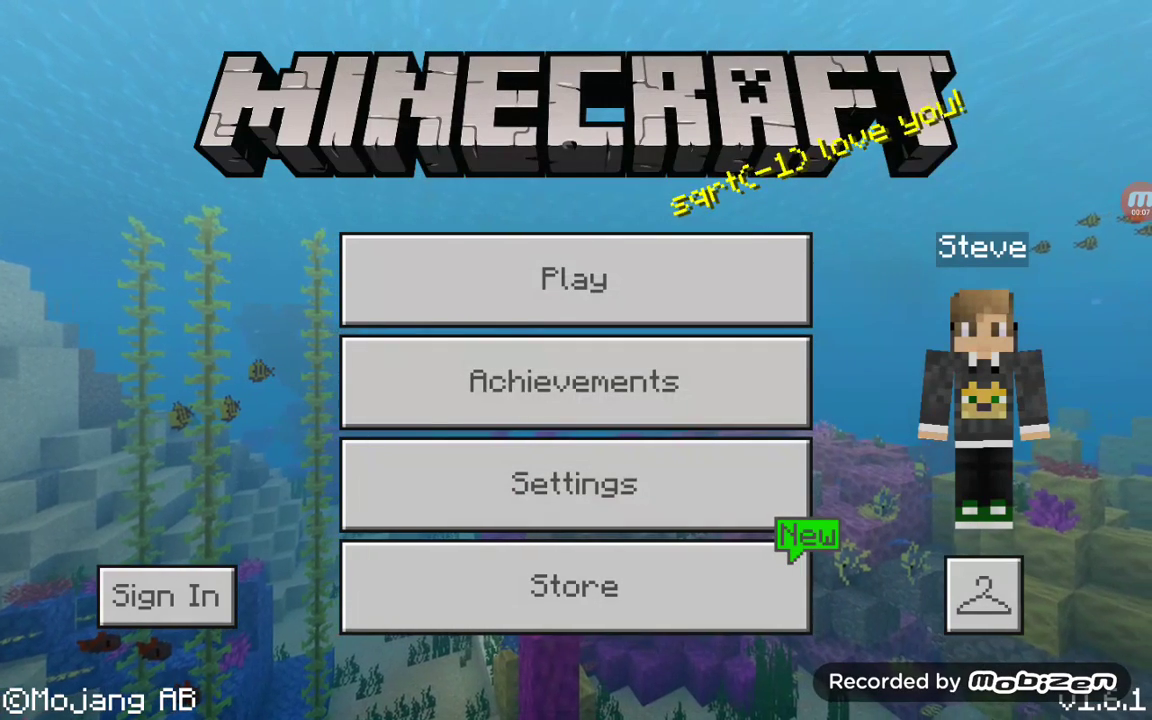
{"action": "left_click", "coordinate": [575, 484]}
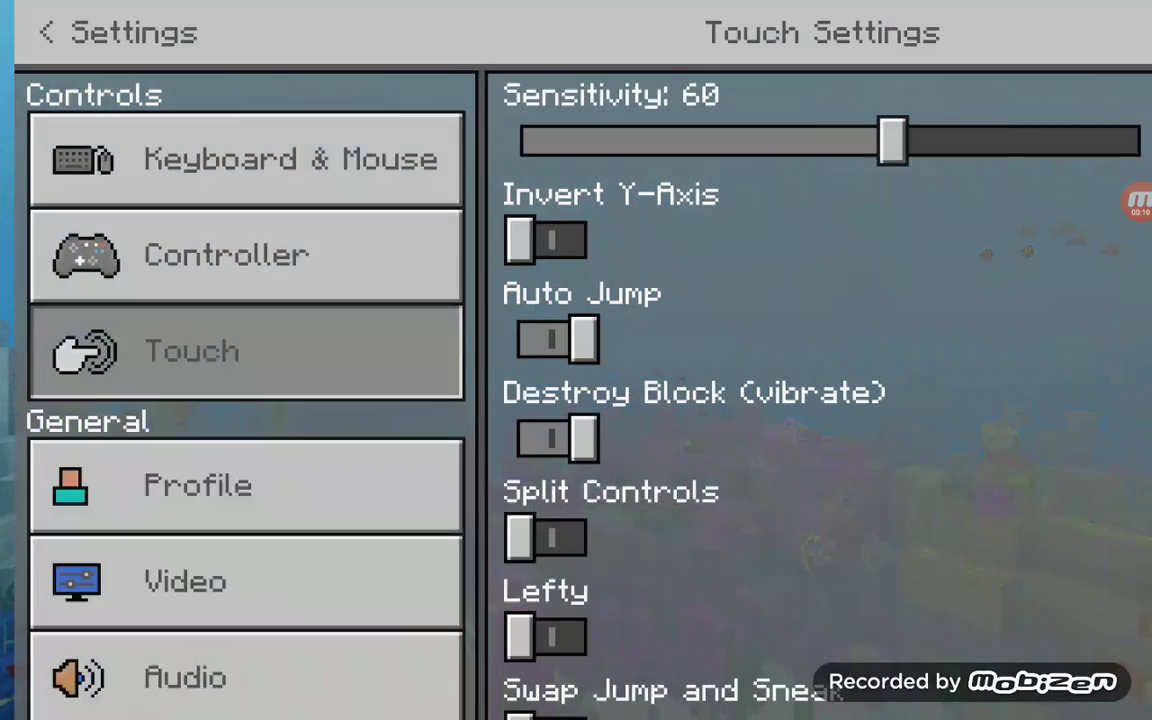
{"action": "left_click_drag", "start_coordinate": [230, 490], "coordinate": [230, 330]}
Deactivate the more-ores pack in Global Resources
{"action": "left_click", "coordinate": [230, 608]}
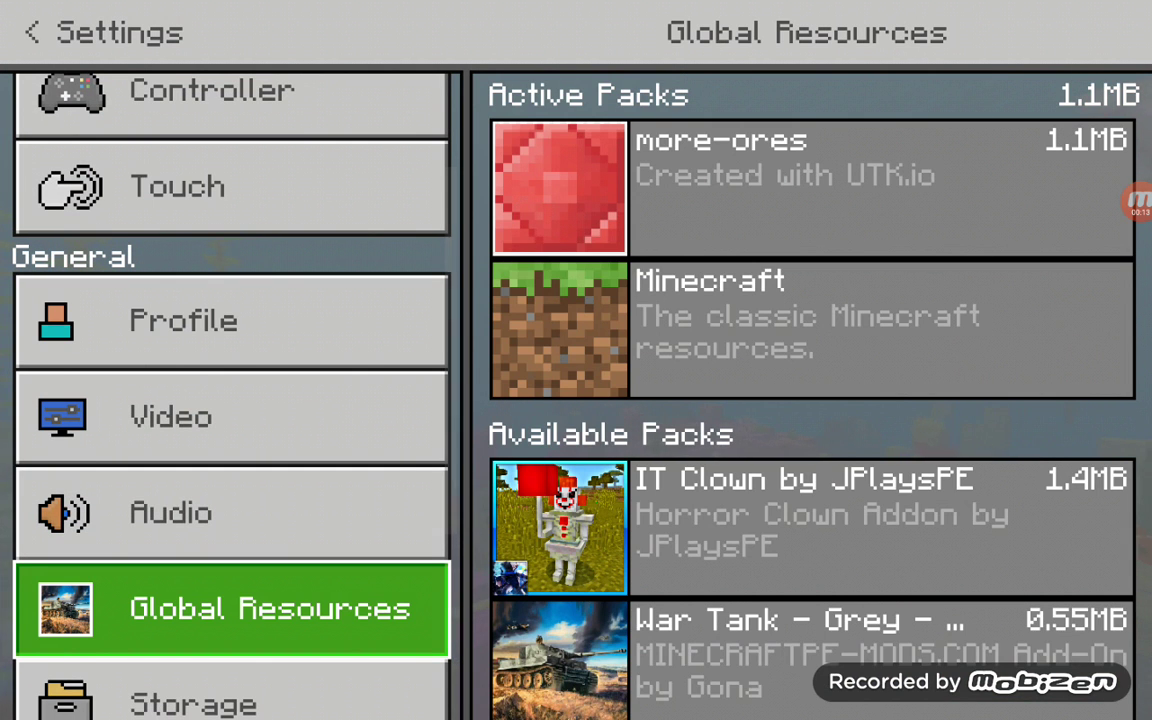
{"action": "scroll", "coordinate": [810, 400], "scroll_direction": "down", "scroll_amount": 2}
{"action": "scroll", "coordinate": [810, 400], "scroll_direction": "up", "scroll_amount": 2}
{"action": "left_click", "coordinate": [810, 188]}
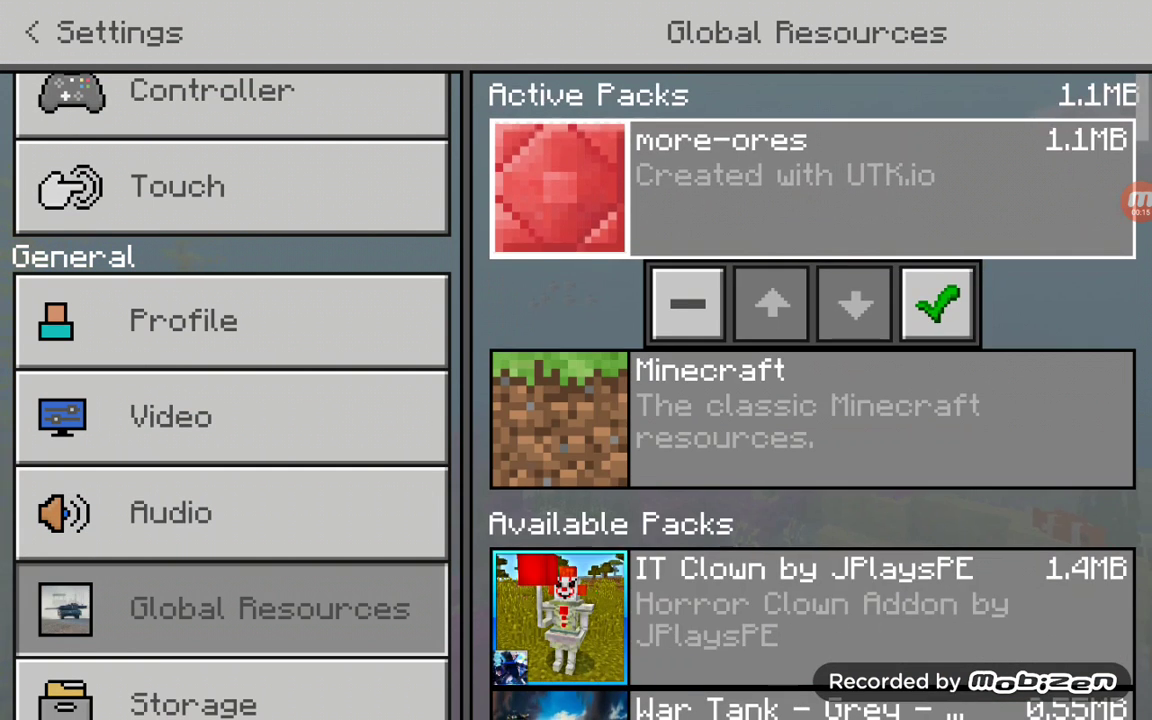
{"action": "left_click", "coordinate": [690, 305]}
{"action": "scroll", "coordinate": [810, 400], "scroll_direction": "down", "scroll_amount": 6}
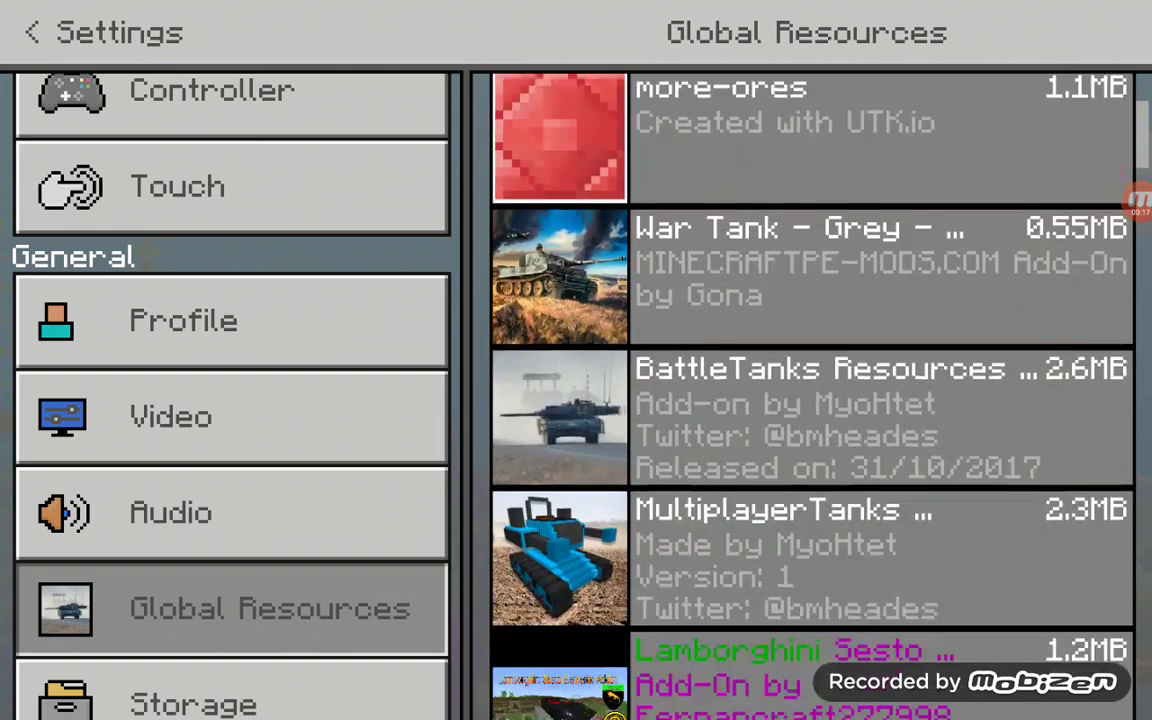
{"action": "scroll", "coordinate": [810, 400], "scroll_direction": "down", "scroll_amount": 5}
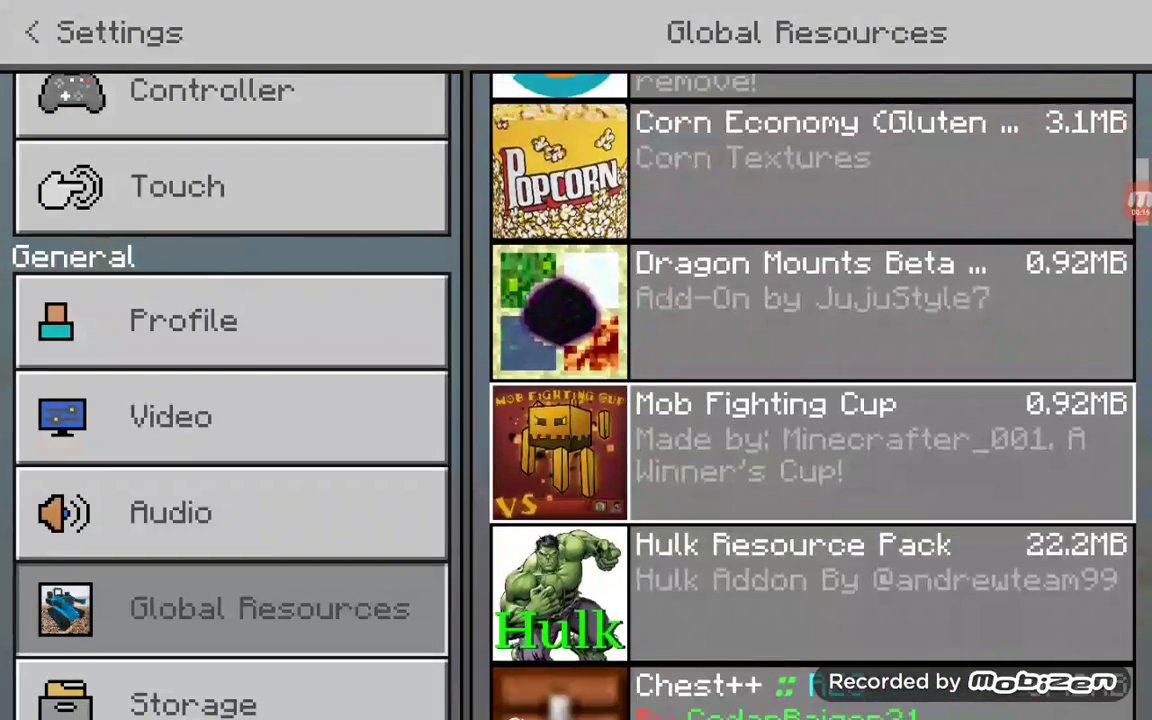
Open the Profile settings and erase the name Steve
{"action": "left_click", "coordinate": [230, 513]}
{"action": "left_click", "coordinate": [230, 417]}
{"action": "left_click", "coordinate": [230, 320]}
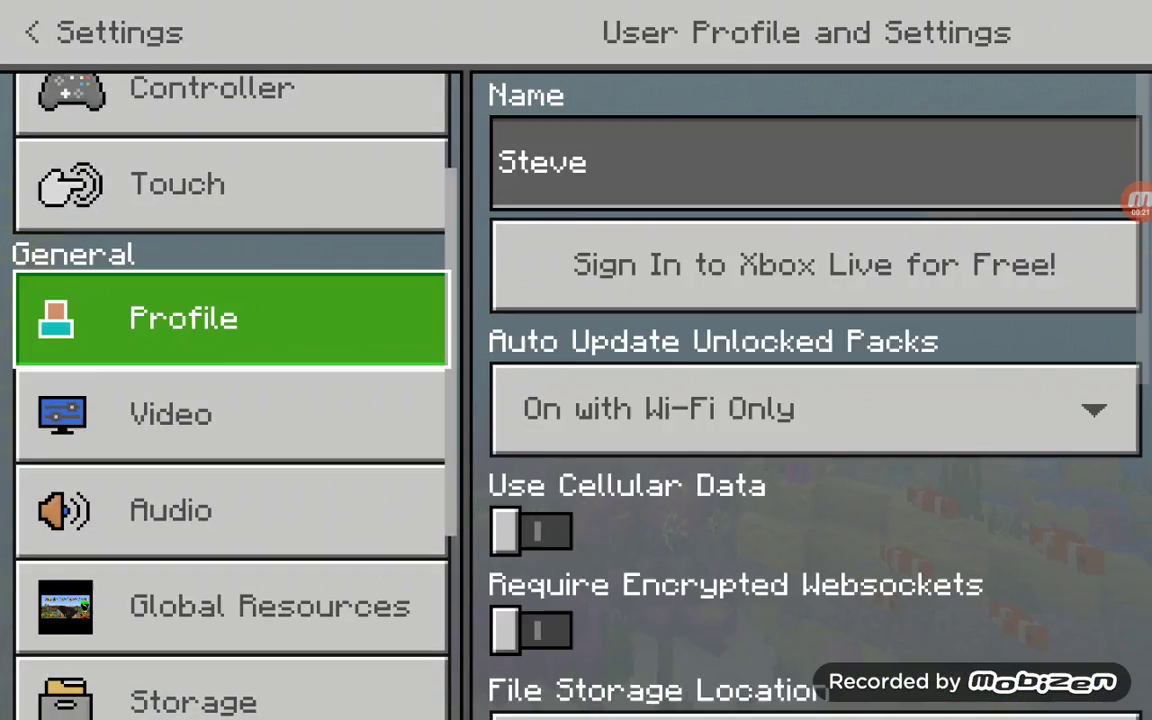
{"action": "left_click", "coordinate": [815, 163]}
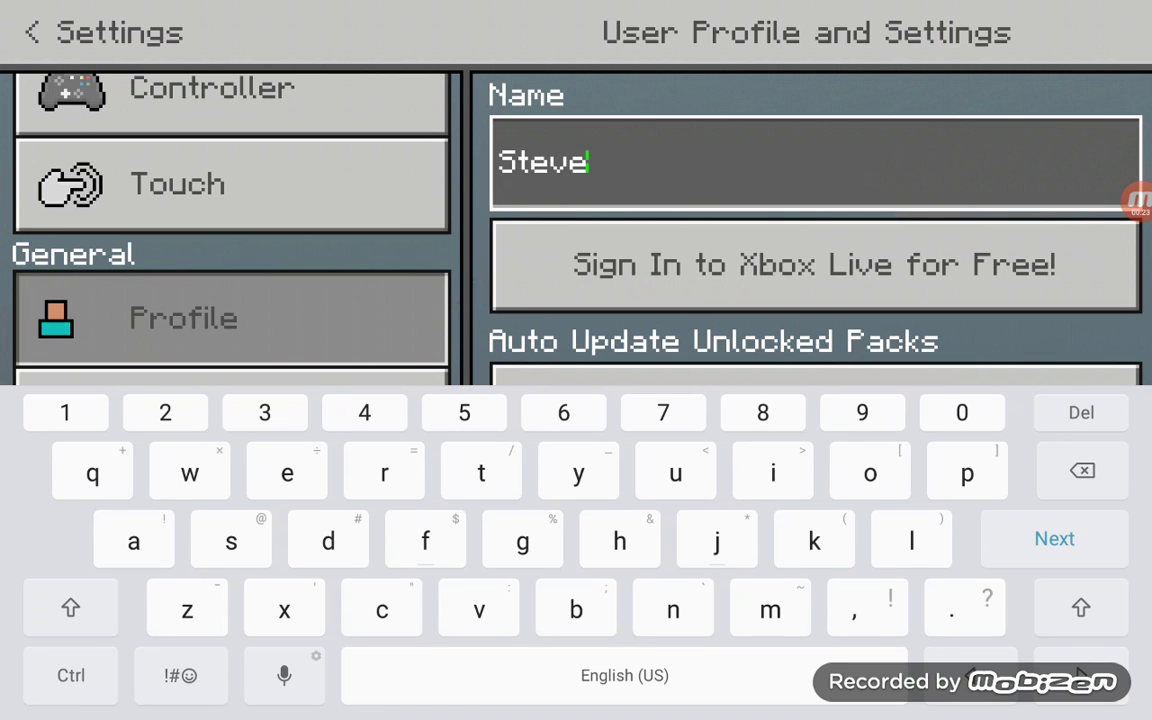
{"action": "key", "text": "BackSpace"}
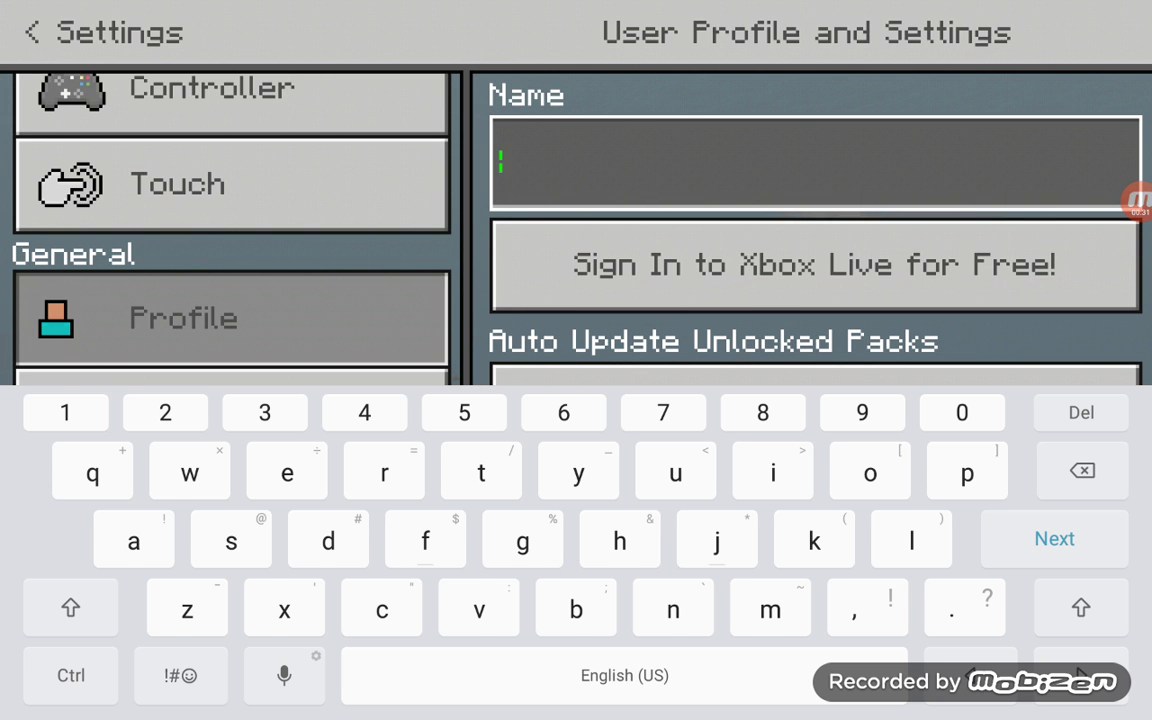
Enter the name PENNYWISE in capitals and return to the main menu
{"action": "left_click", "coordinate": [70, 607]}
{"action": "left_click", "coordinate": [967, 473]}
{"action": "type", "text": "P"}
{"action": "left_click", "coordinate": [70, 607]}
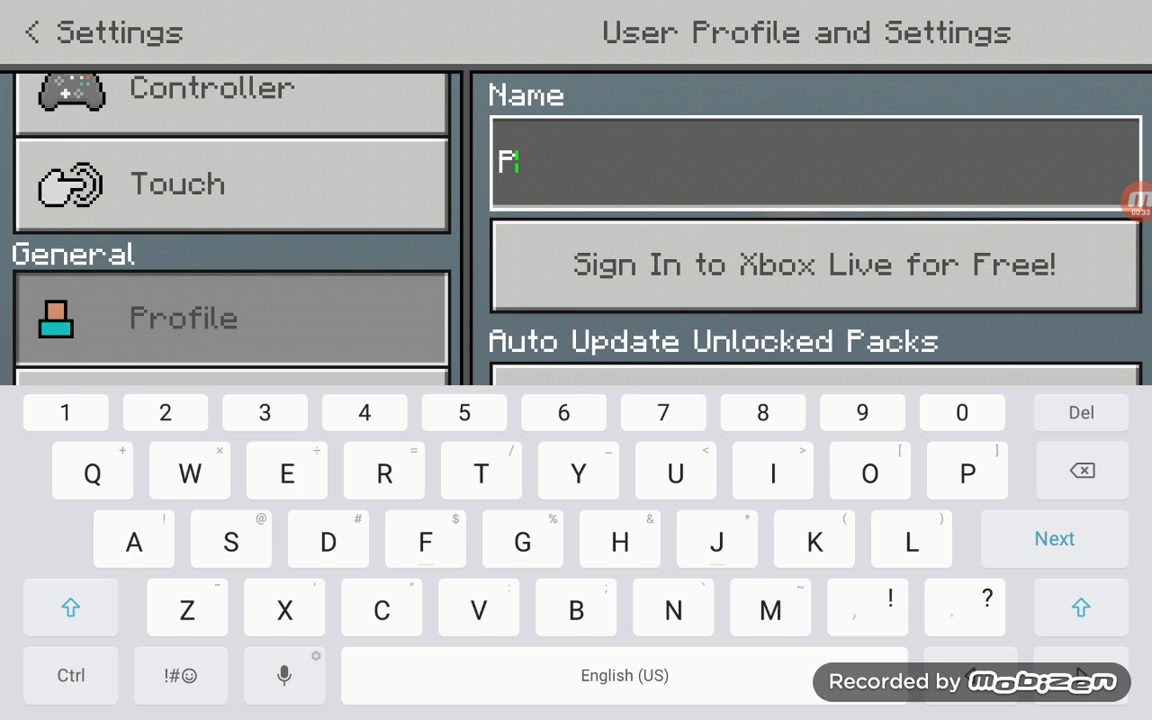
{"action": "left_click", "coordinate": [286, 473]}
{"action": "left_click", "coordinate": [70, 607]}
{"action": "left_click", "coordinate": [672, 610]}
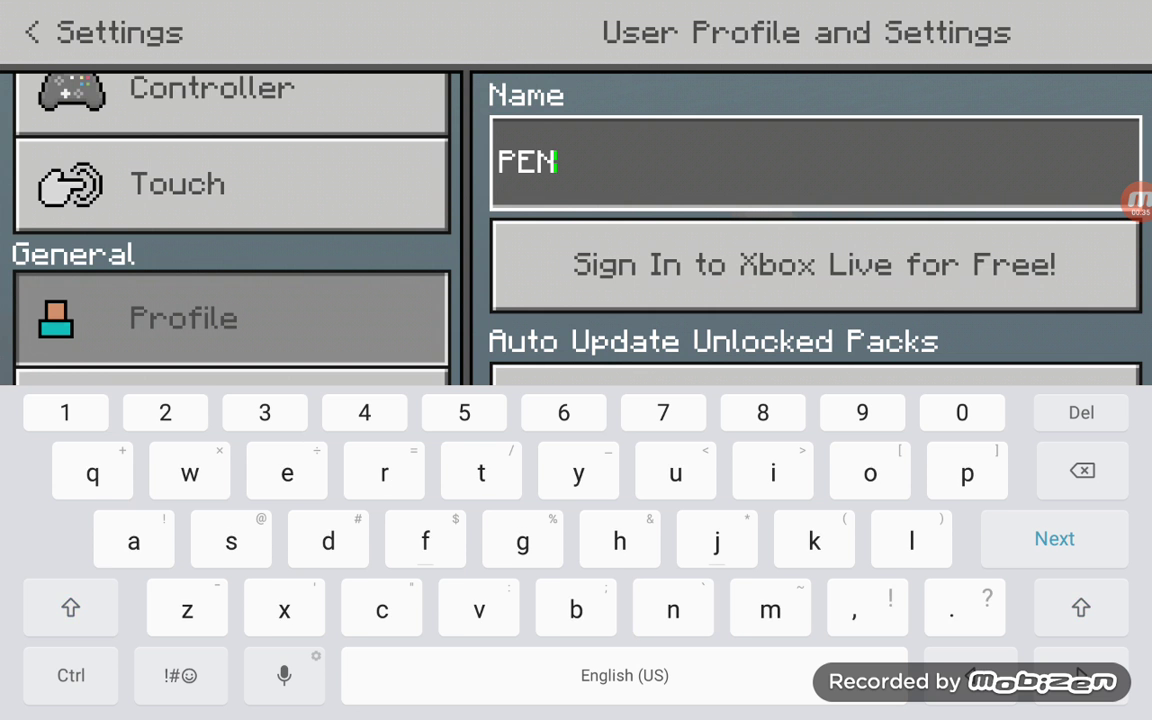
{"action": "left_click", "coordinate": [70, 607]}
{"action": "left_click", "coordinate": [672, 610]}
{"action": "left_click", "coordinate": [70, 607]}
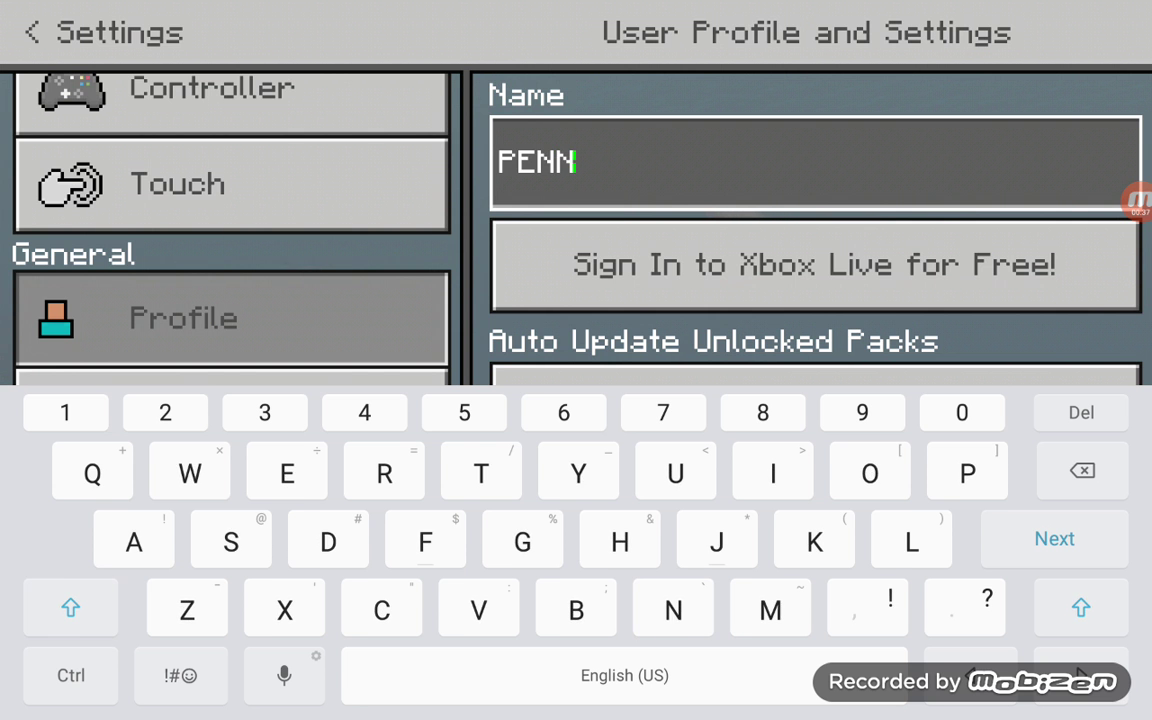
{"action": "left_click", "coordinate": [577, 473]}
{"action": "left_click", "coordinate": [70, 607]}
{"action": "left_click", "coordinate": [190, 473]}
{"action": "left_click", "coordinate": [70, 607]}
{"action": "left_click", "coordinate": [772, 473]}
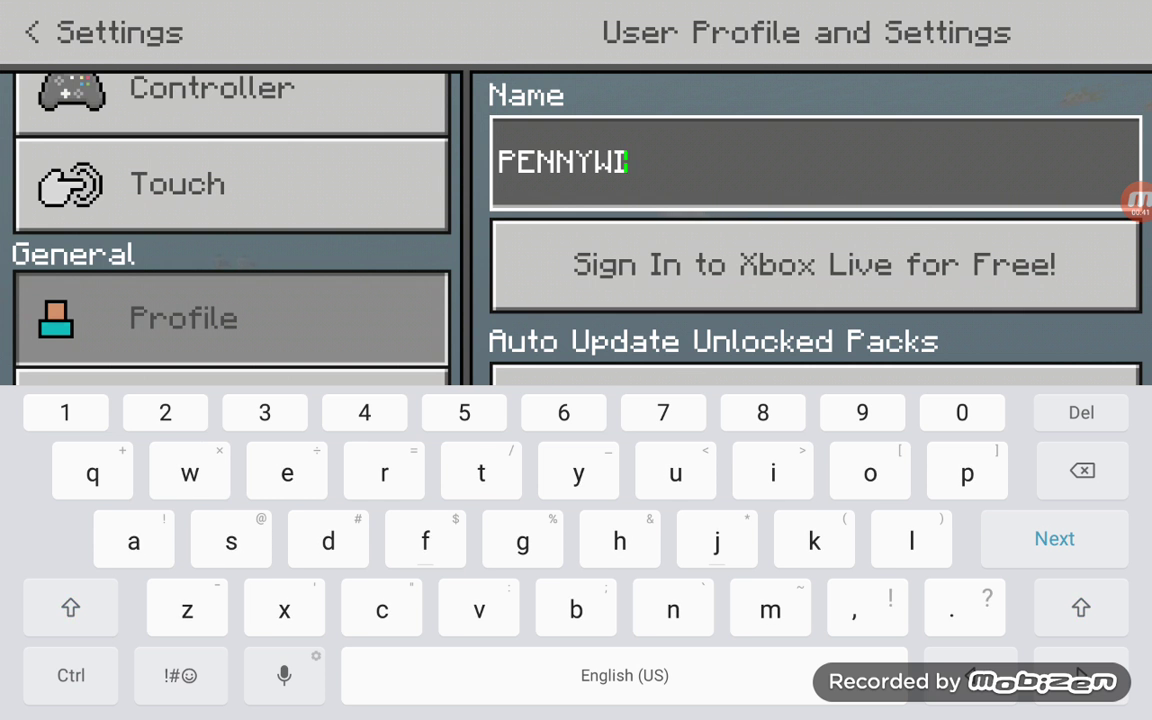
{"action": "left_click", "coordinate": [70, 607]}
{"action": "left_click", "coordinate": [231, 540]}
{"action": "left_click", "coordinate": [70, 607]}
{"action": "left_click", "coordinate": [287, 473]}
{"action": "left_click", "coordinate": [1055, 538]}
{"action": "left_click", "coordinate": [31, 32]}
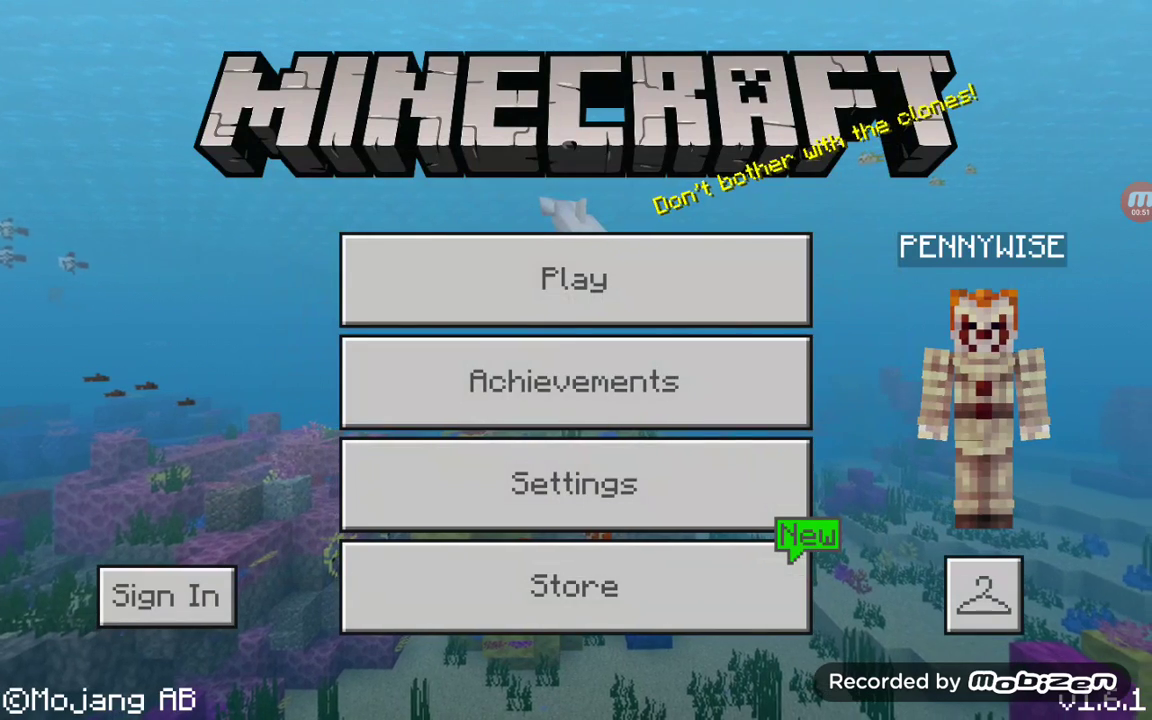
Go to the Servers list and start a new server entry
{"action": "left_click", "coordinate": [576, 279]}
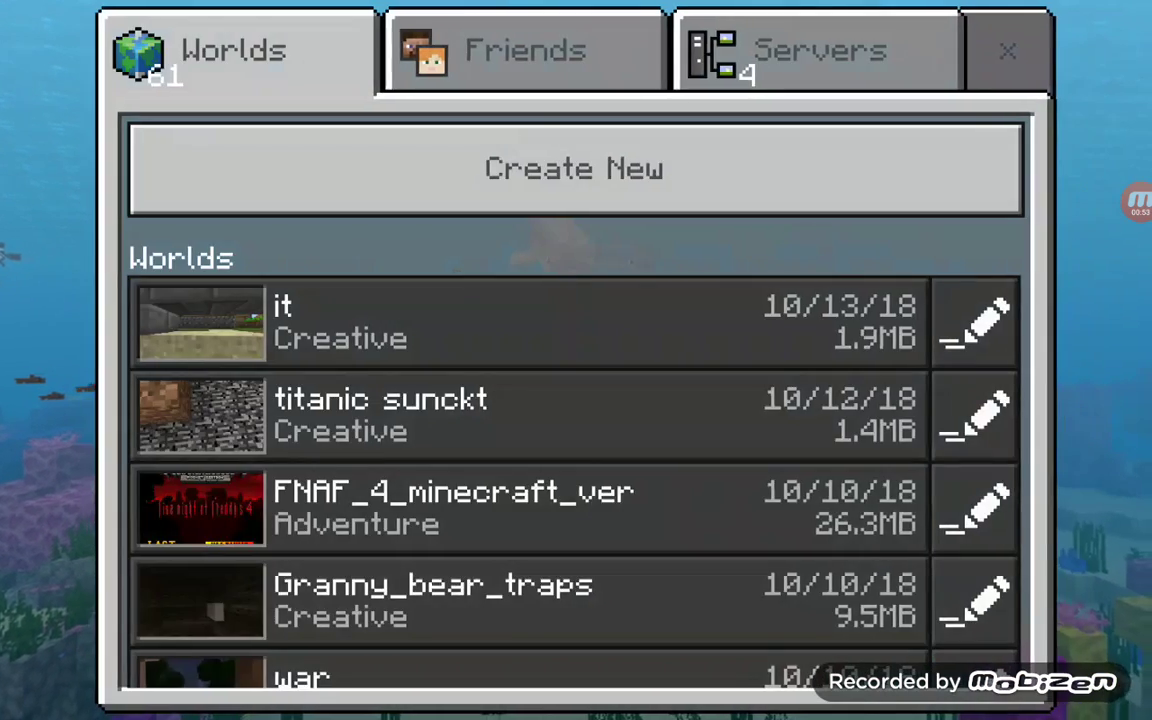
{"action": "left_click", "coordinate": [797, 49]}
{"action": "left_click", "coordinate": [572, 168]}
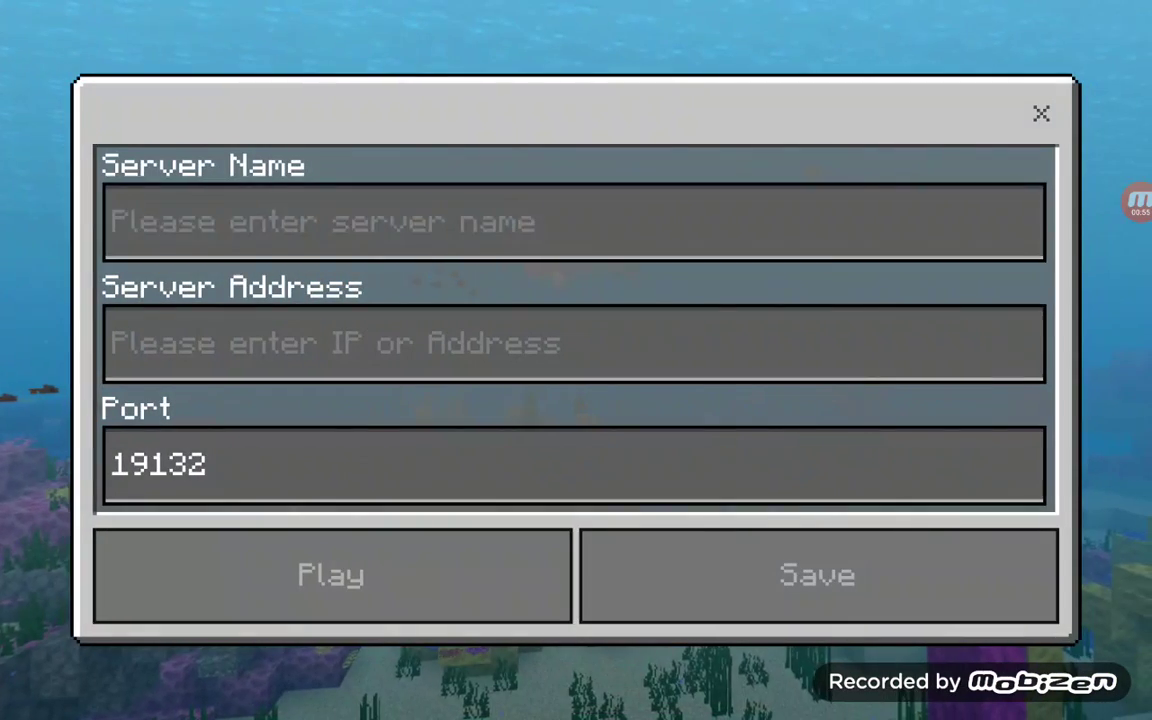
Name the server fnaf and begin entering the address pe.brlns.net
{"action": "left_click", "coordinate": [572, 222]}
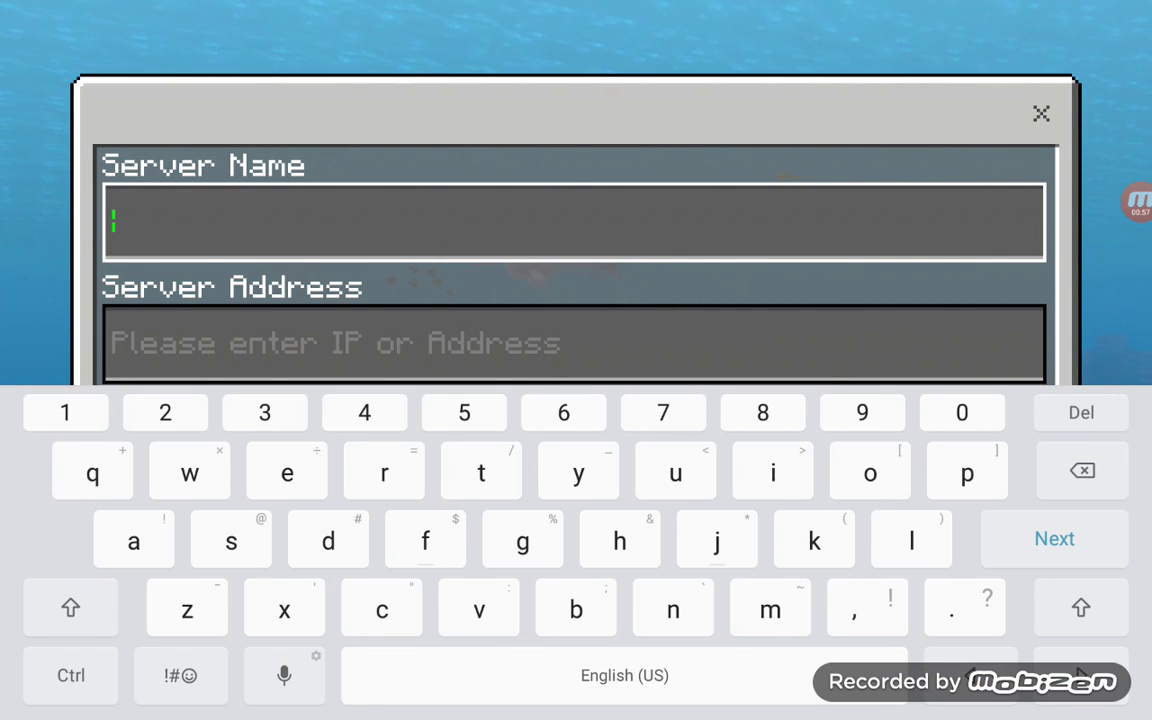
{"action": "type", "text": "fn"}
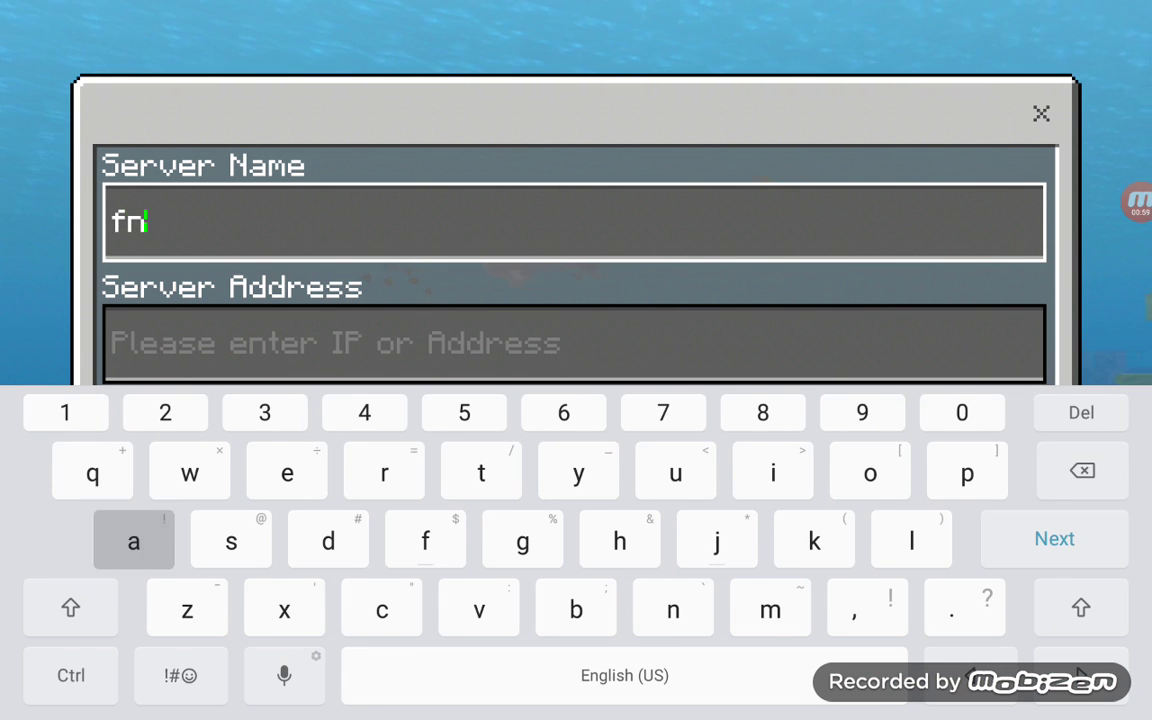
{"action": "type", "text": "af"}
{"action": "key", "text": "Return"}
{"action": "left_click", "coordinate": [572, 343]}
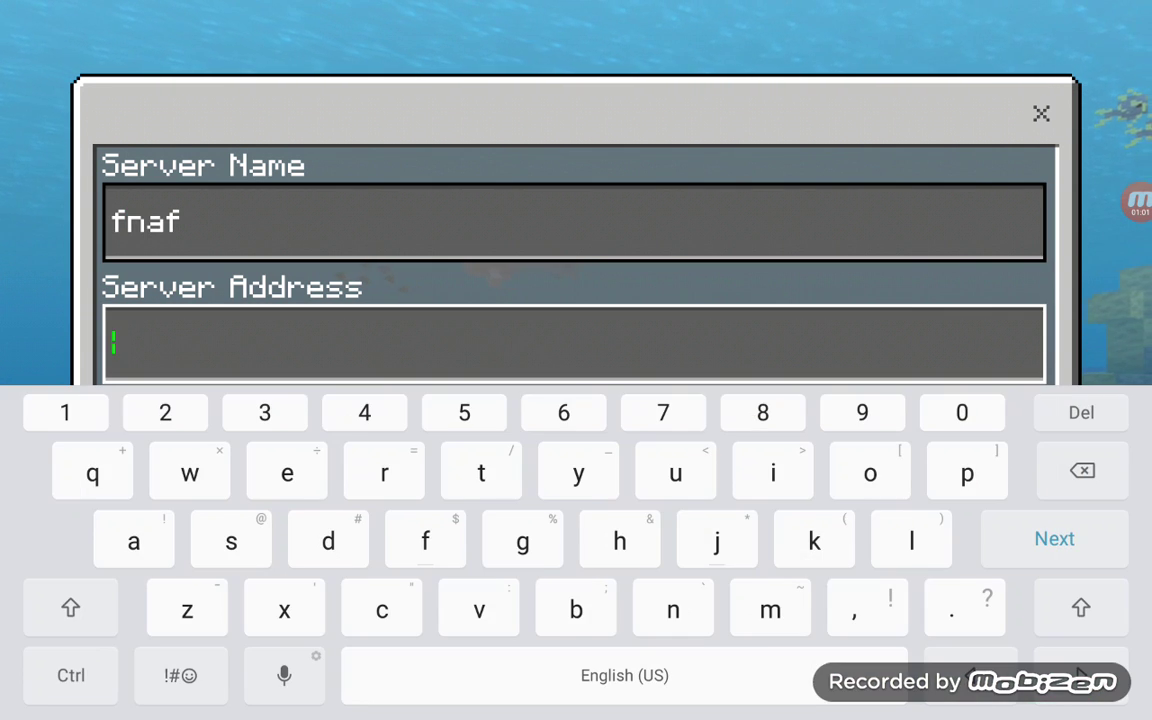
{"action": "type", "text": "pe"}
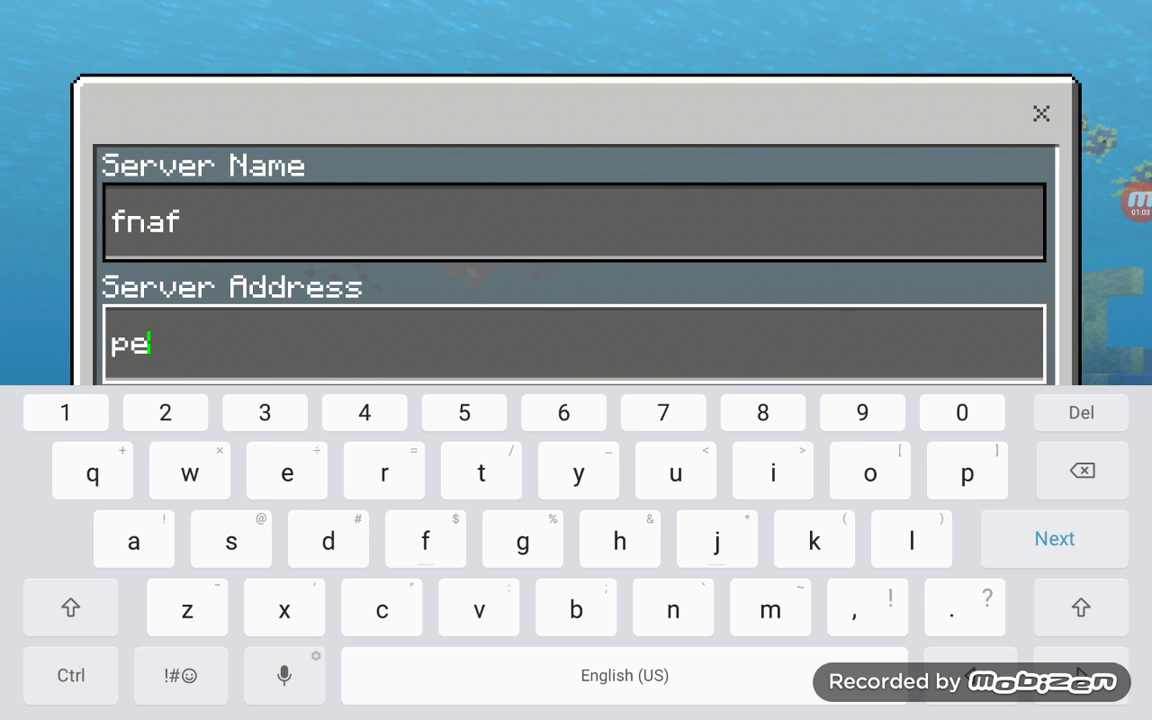
{"action": "type", "text": "."}
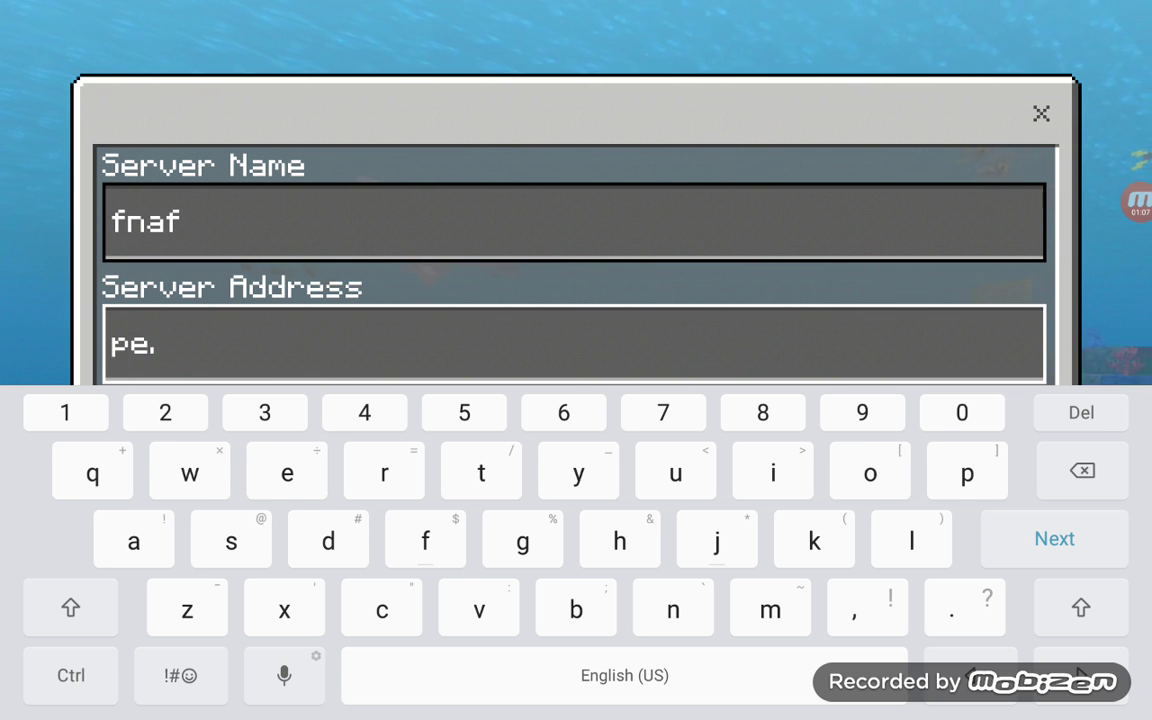
{"action": "type", "text": "brl"}
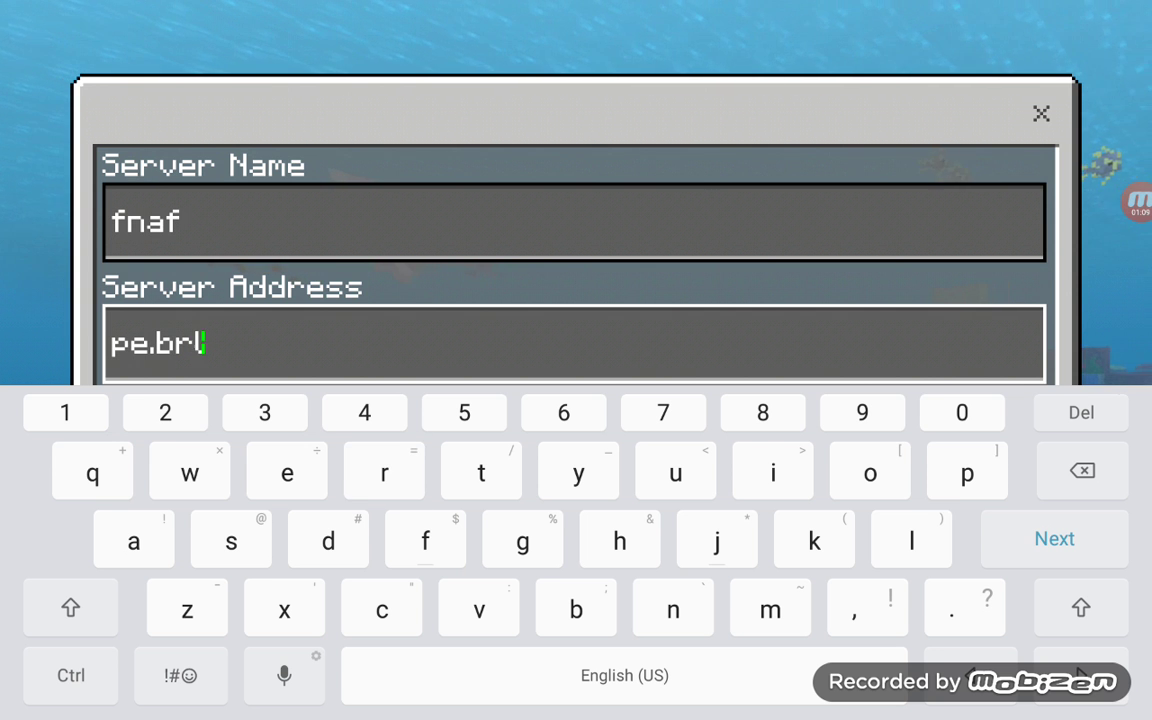
{"action": "type", "text": "ns"}
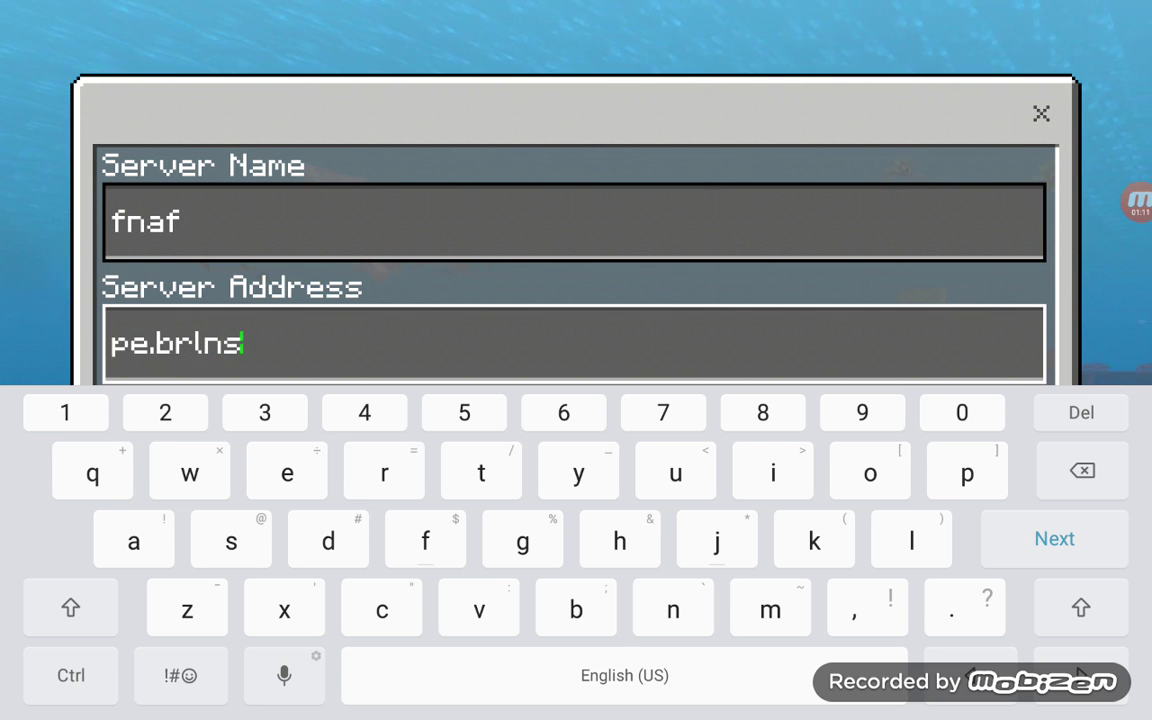
{"action": "type", "text": ".net"}
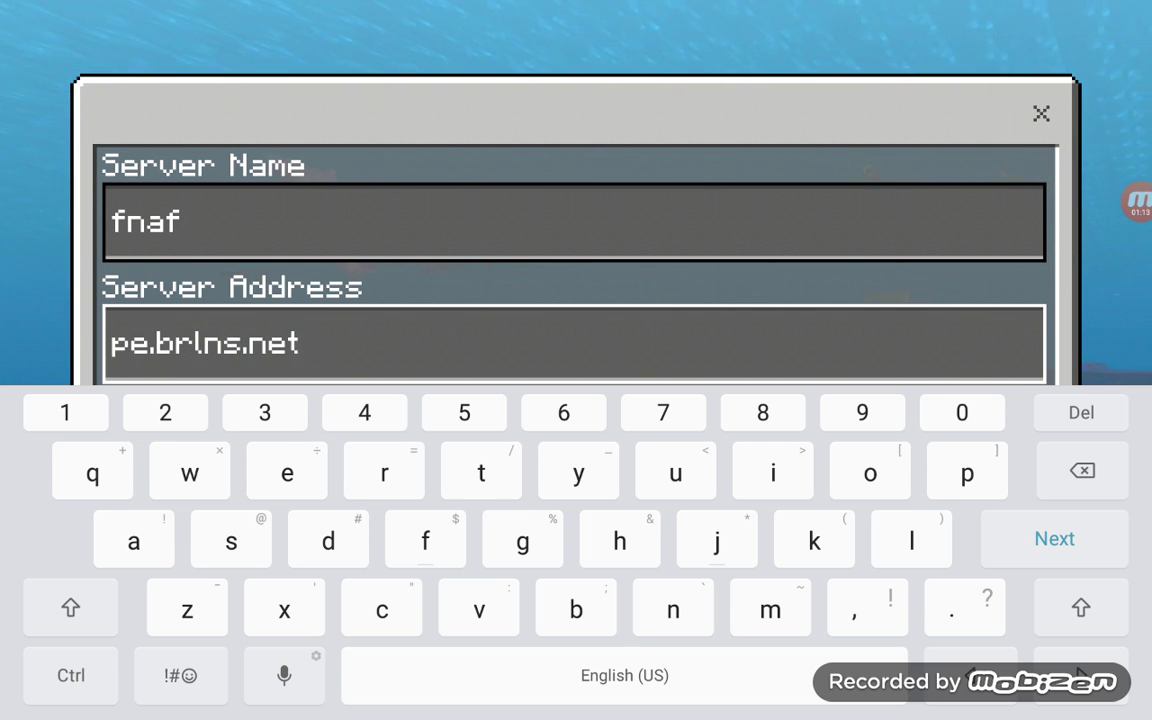
Save the fnaf server entry, then remove it again
{"action": "left_click", "coordinate": [1055, 538]}
{"action": "left_click", "coordinate": [818, 575]}
{"action": "scroll", "coordinate": [576, 400], "scroll_direction": "down", "scroll_amount": 3}
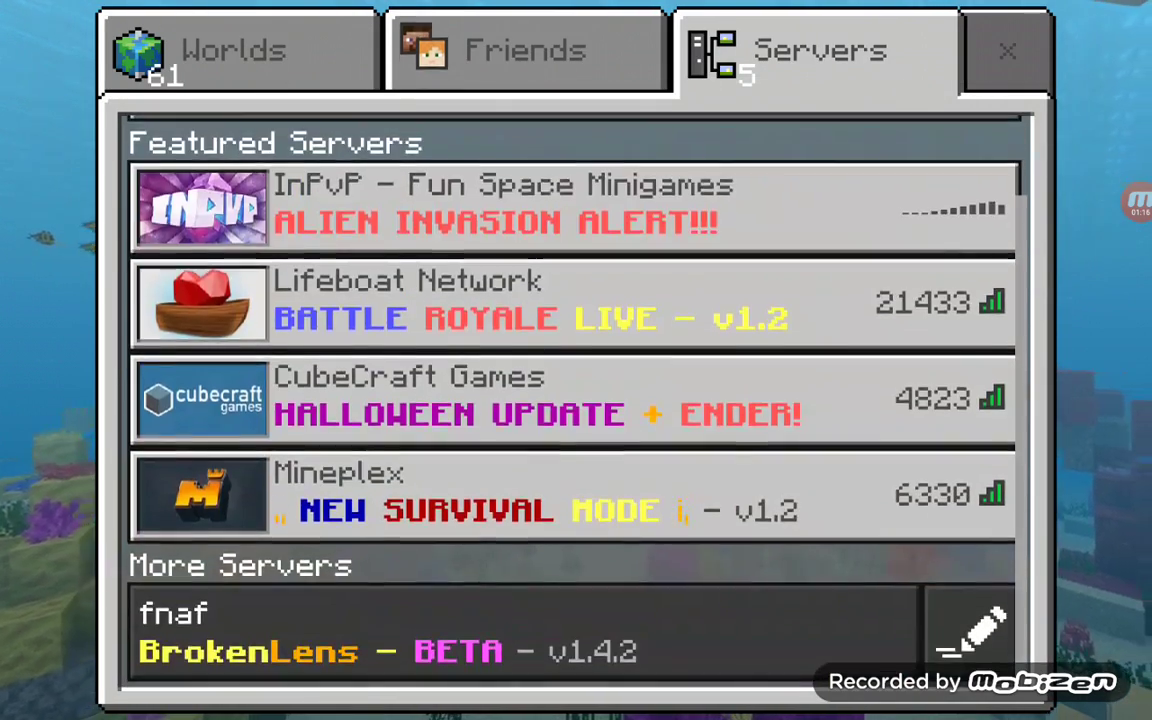
{"action": "left_click", "coordinate": [985, 645]}
{"action": "left_click", "coordinate": [401, 573]}
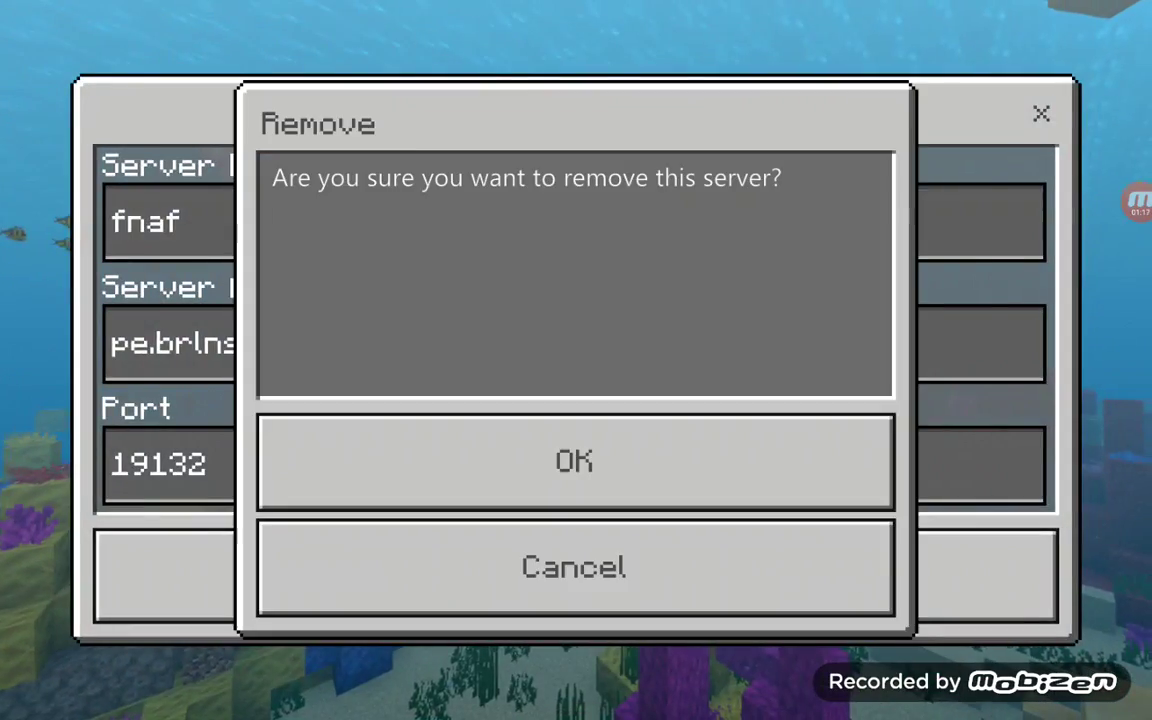
{"action": "left_click", "coordinate": [575, 567]}
Join the BrokenLens local game from the Friends list
{"action": "left_click", "coordinate": [1041, 113]}
{"action": "left_click", "coordinate": [520, 48]}
{"action": "left_click", "coordinate": [450, 420]}
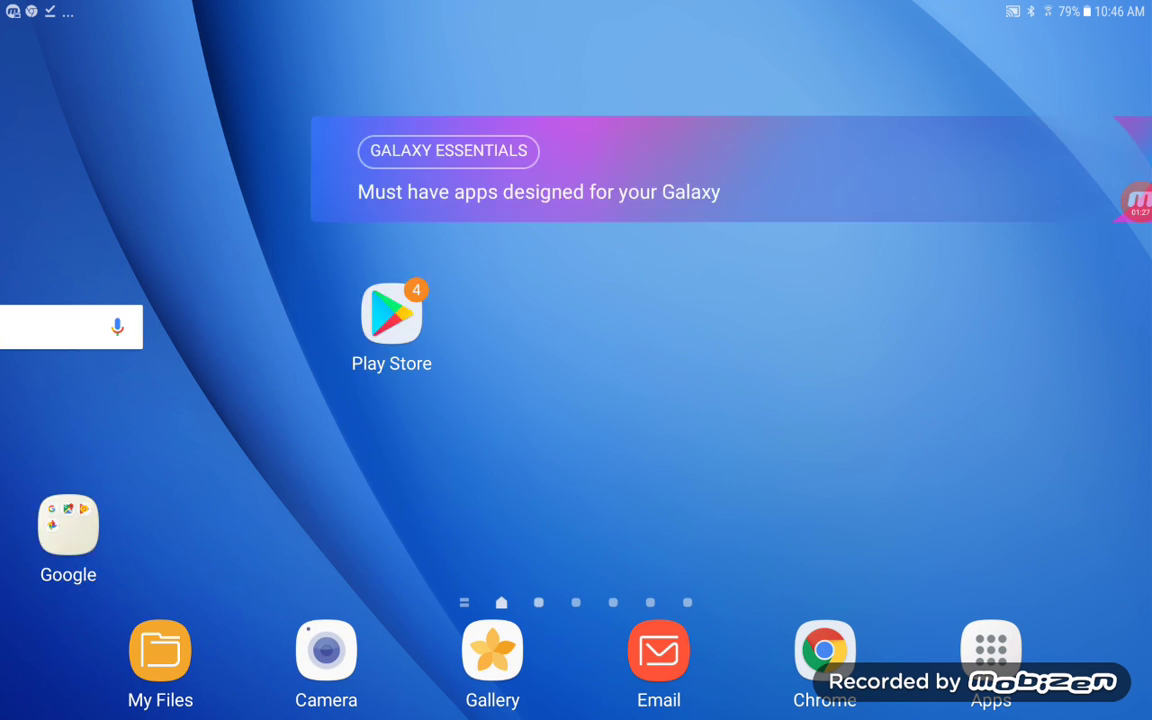
Swipe to the Minecraft icon on a later home page and launch it
{"action": "left_click_drag", "start_coordinate": [900, 400], "coordinate": [250, 400]}
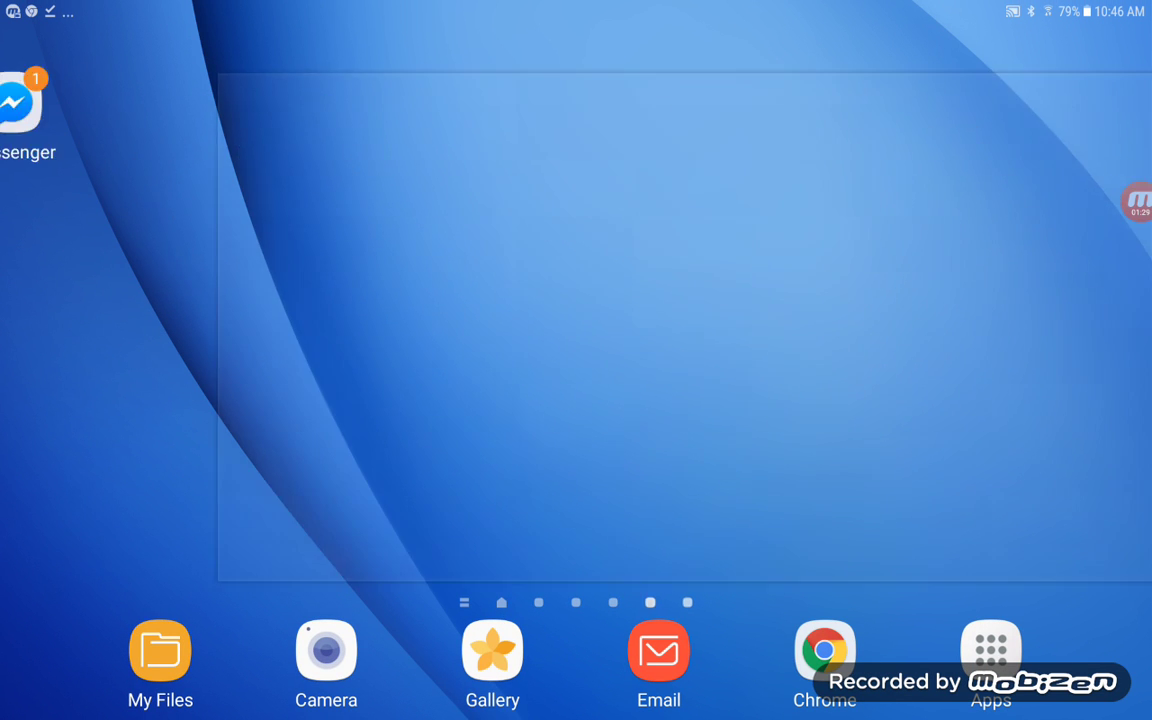
{"action": "left_click", "coordinate": [823, 311]}
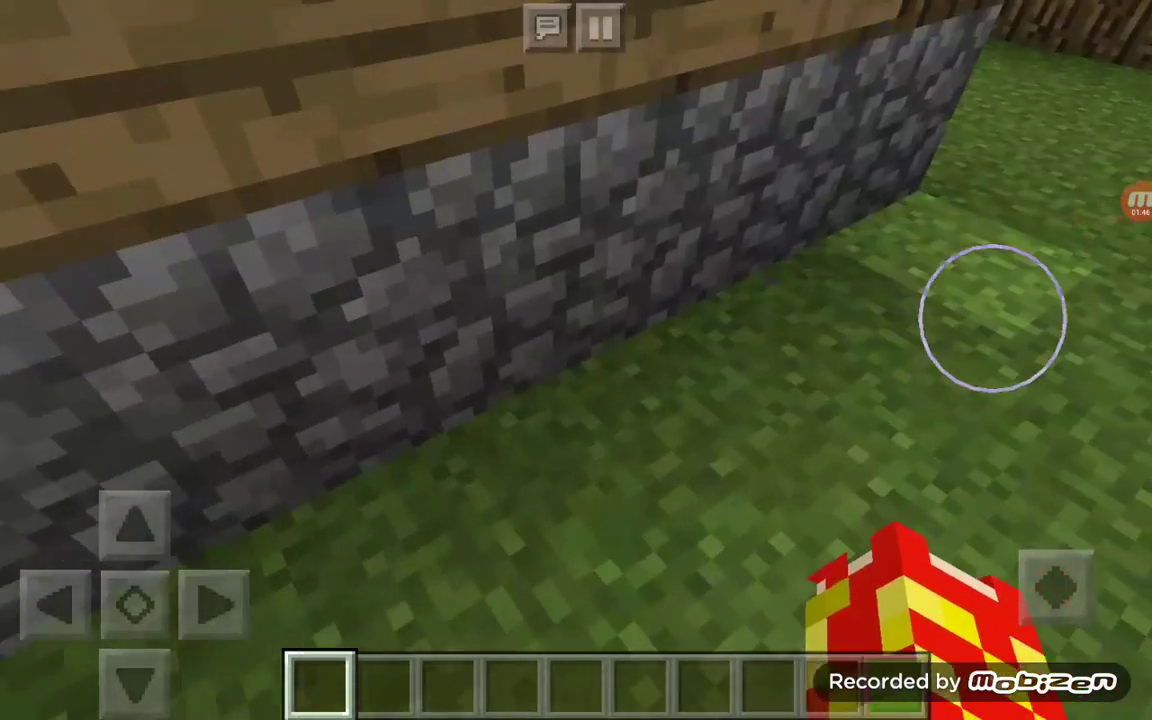
Look around the Pennywise clown mob in the dirt pit from several angles
{"action": "mouse_move", "coordinate": [990, 318]}
{"action": "left_mouse_down"}
{"action": "mouse_move", "coordinate": [1080, 300]}
{"action": "mouse_move", "coordinate": [1110, 310]}
{"action": "mouse_move", "coordinate": [1005, 335]}
{"action": "mouse_move", "coordinate": [1000, 310]}
{"action": "left_mouse_up"}
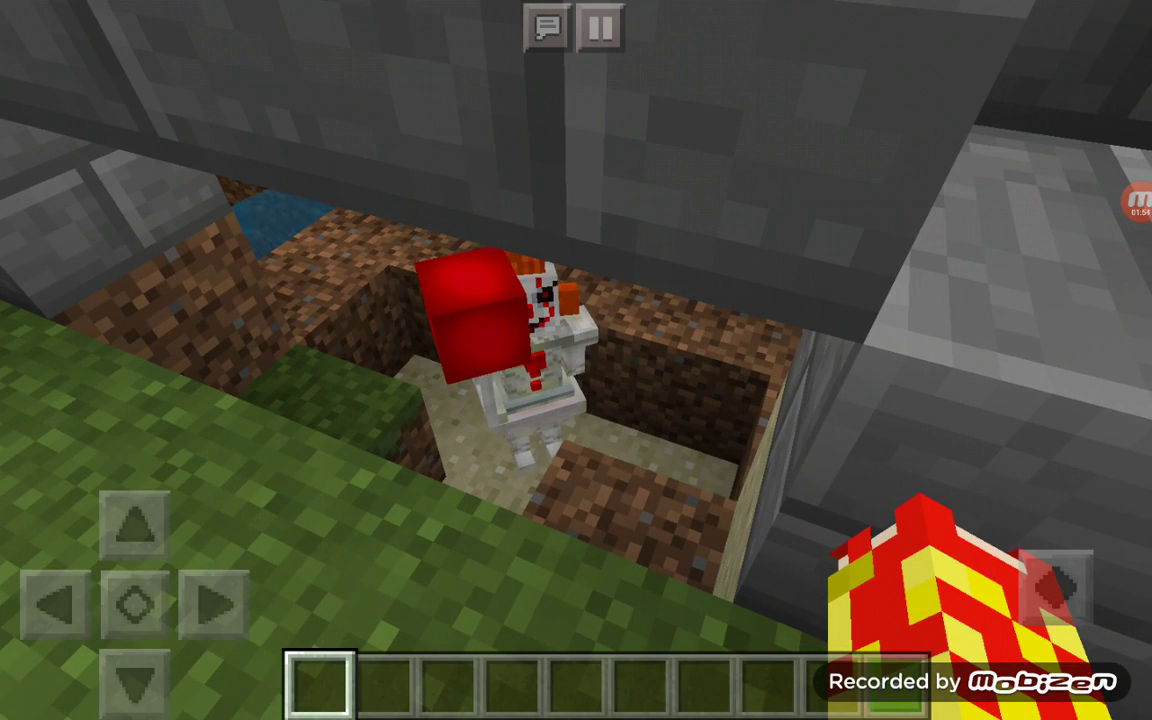
{"action": "mouse_move", "coordinate": [800, 300]}
{"action": "left_mouse_down"}
{"action": "mouse_move", "coordinate": [800, 420]}
{"action": "mouse_move", "coordinate": [790, 290]}
{"action": "mouse_move", "coordinate": [760, 380]}
{"action": "left_mouse_up"}
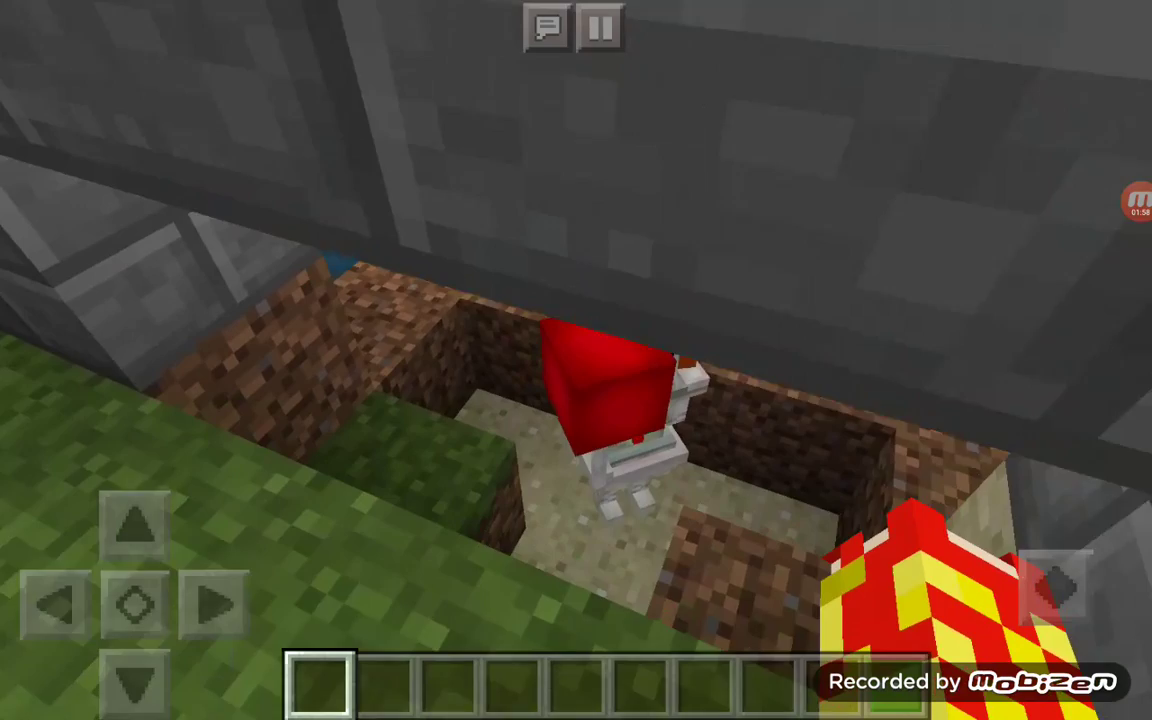
{"action": "mouse_move", "coordinate": [1000, 350]}
{"action": "left_mouse_down"}
{"action": "mouse_move", "coordinate": [1000, 280]}
{"action": "mouse_move", "coordinate": [1050, 400]}
{"action": "mouse_move", "coordinate": [1075, 385]}
{"action": "mouse_move", "coordinate": [1000, 300]}
{"action": "mouse_move", "coordinate": [1060, 380]}
{"action": "mouse_move", "coordinate": [1040, 370]}
{"action": "mouse_move", "coordinate": [1040, 330]}
{"action": "mouse_move", "coordinate": [1045, 370]}
{"action": "mouse_move", "coordinate": [1045, 355]}
{"action": "left_mouse_up"}
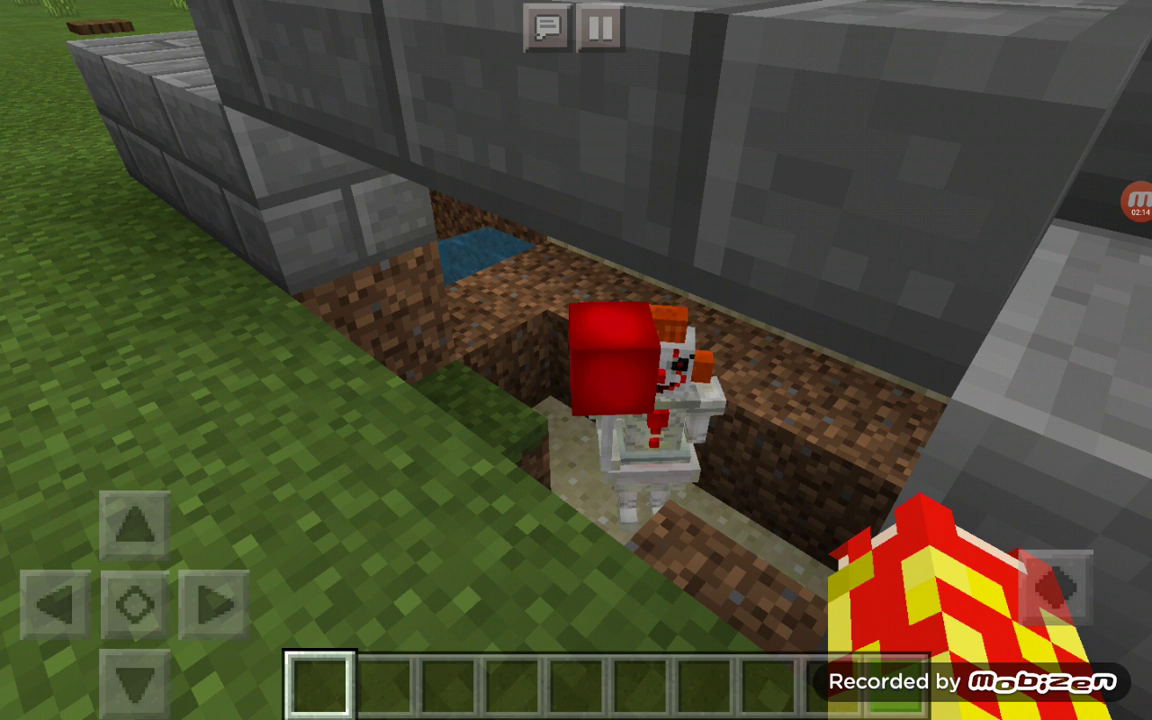
{"action": "mouse_move", "coordinate": [1000, 280]}
{"action": "left_mouse_down"}
{"action": "mouse_move", "coordinate": [950, 255]}
{"action": "mouse_move", "coordinate": [980, 100]}
{"action": "mouse_move", "coordinate": [1020, 270]}
{"action": "mouse_move", "coordinate": [1050, 265]}
{"action": "left_mouse_up"}
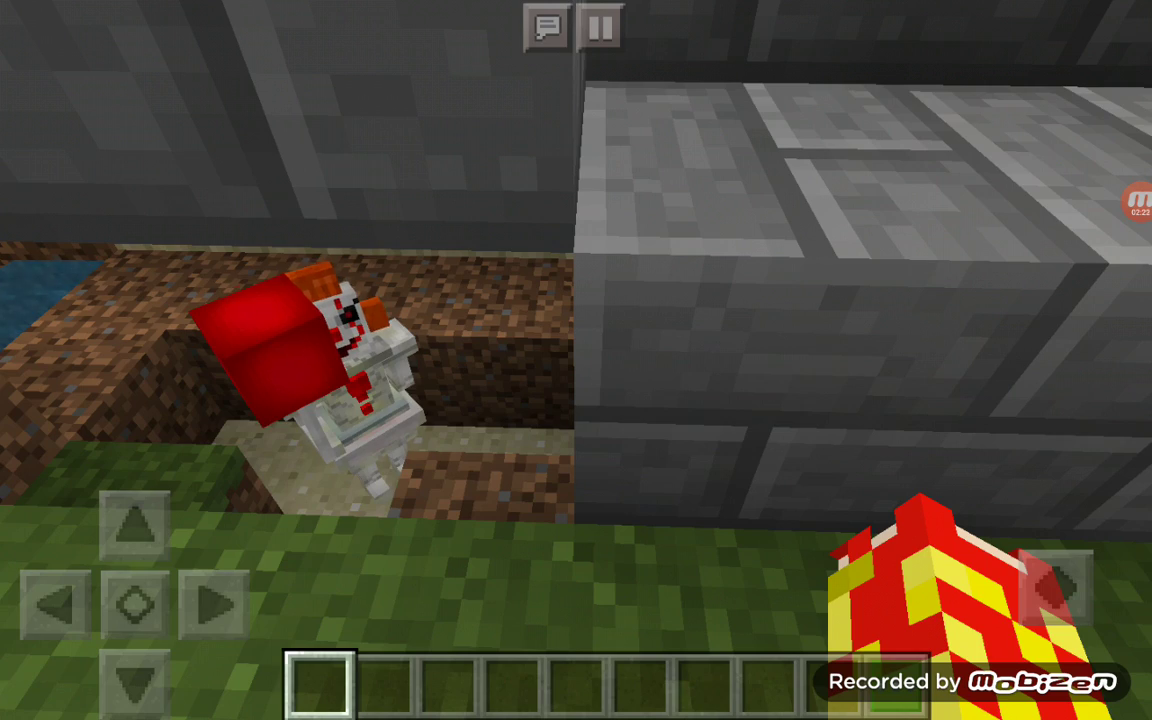
{"action": "mouse_move", "coordinate": [1030, 230]}
{"action": "left_mouse_down"}
{"action": "mouse_move", "coordinate": [900, 260]}
{"action": "mouse_move", "coordinate": [1010, 270]}
{"action": "mouse_move", "coordinate": [1040, 255]}
{"action": "mouse_move", "coordinate": [988, 278]}
{"action": "left_mouse_up"}
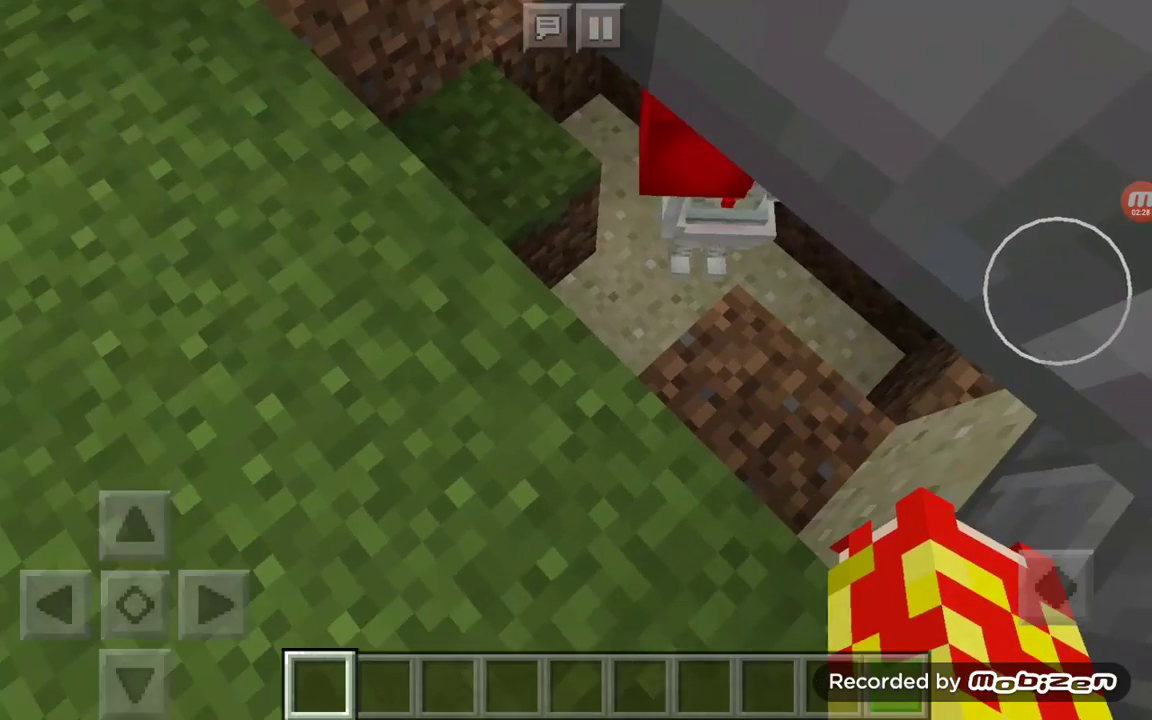
{"action": "mouse_move", "coordinate": [1055, 290]}
{"action": "left_mouse_down"}
{"action": "mouse_move", "coordinate": [962, 293]}
{"action": "mouse_move", "coordinate": [945, 280]}
{"action": "mouse_move", "coordinate": [1000, 380]}
{"action": "mouse_move", "coordinate": [860, 370]}
{"action": "mouse_move", "coordinate": [808, 330]}
{"action": "mouse_move", "coordinate": [818, 325]}
{"action": "mouse_move", "coordinate": [825, 435]}
{"action": "mouse_move", "coordinate": [1013, 335]}
{"action": "left_mouse_up"}
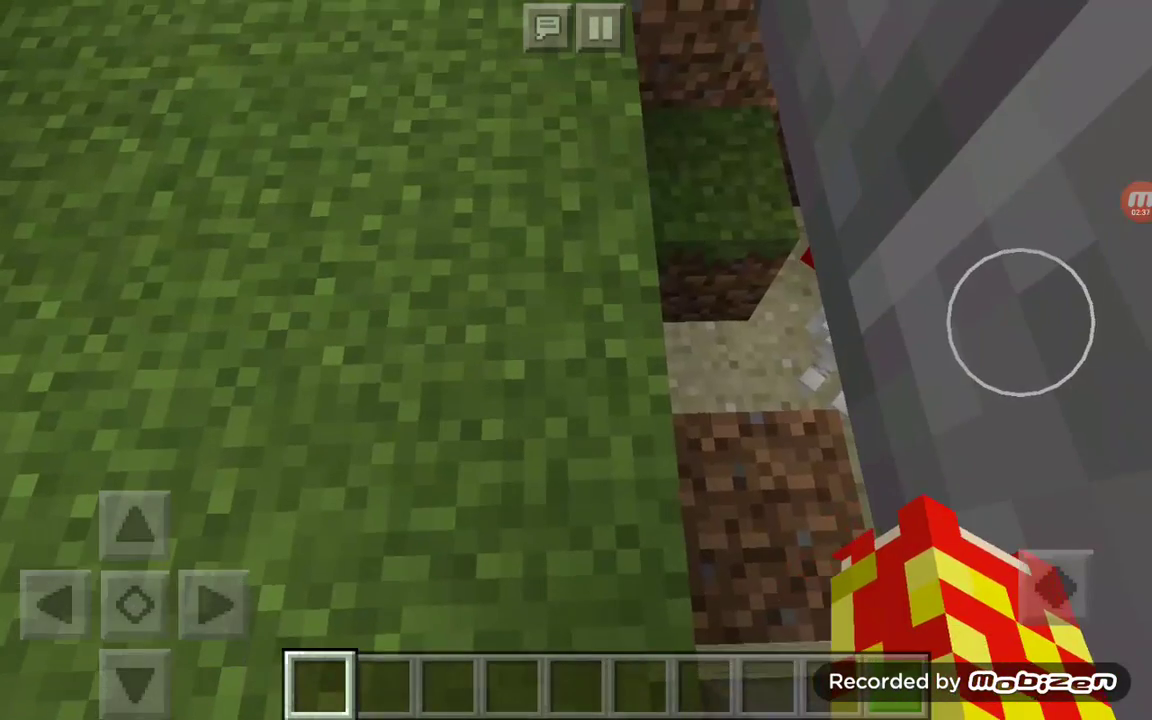